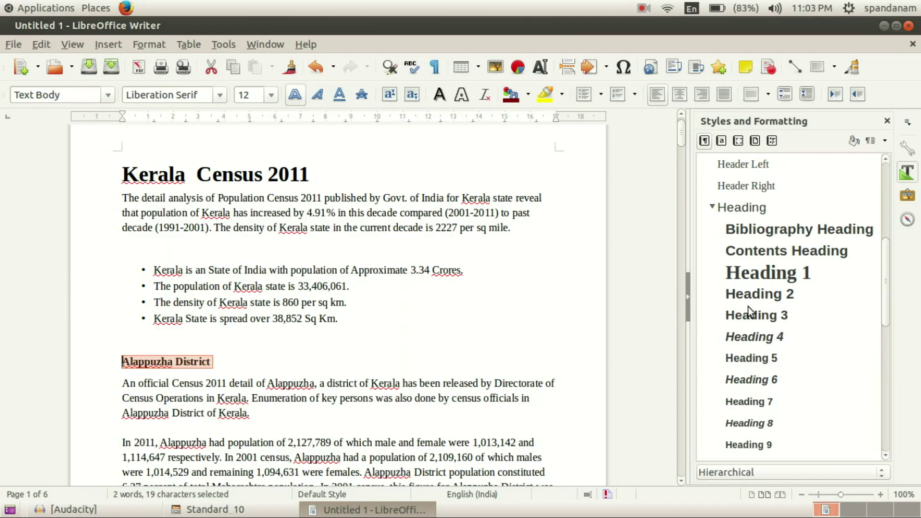
Apply Heading 2 to the Alappuzha District paragraph from the Styles sidebar.
double_click(761, 294)
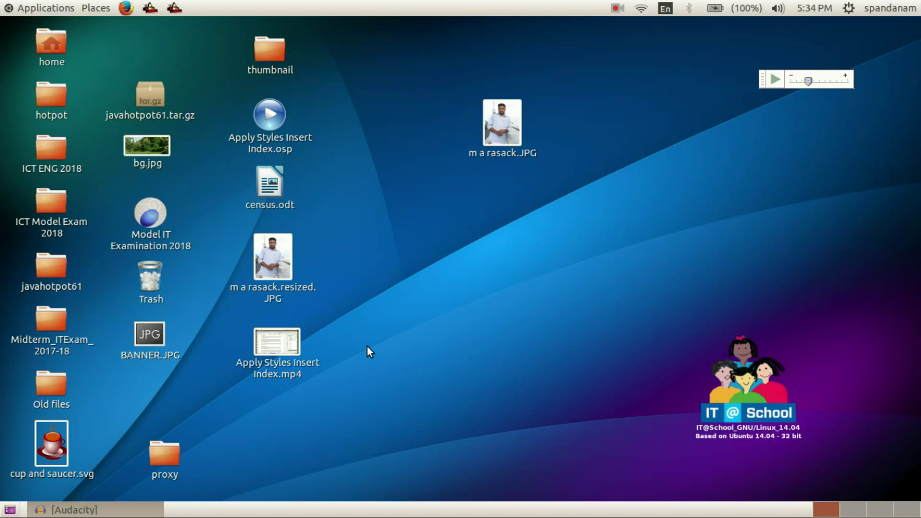
Open the census.ott template from Home > School_Resources > Standard_10 as a new document.
left_click(52, 45)
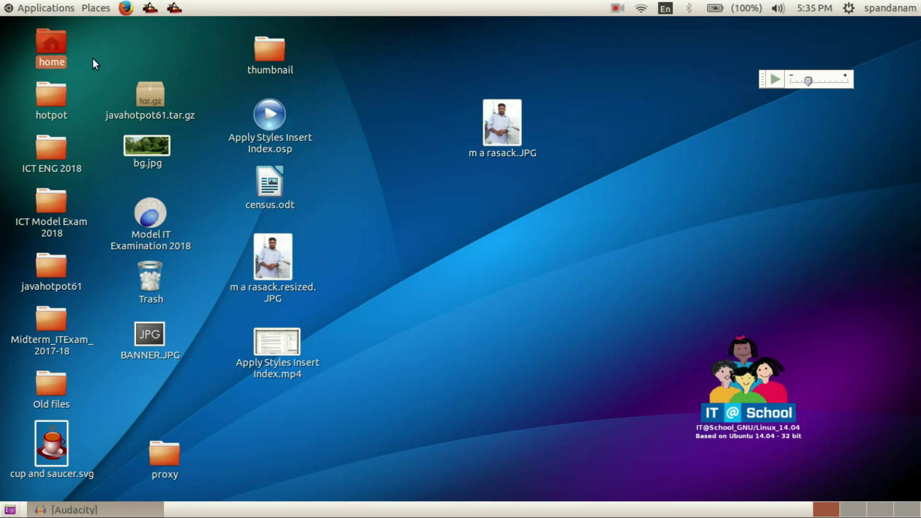
double_click(52, 41)
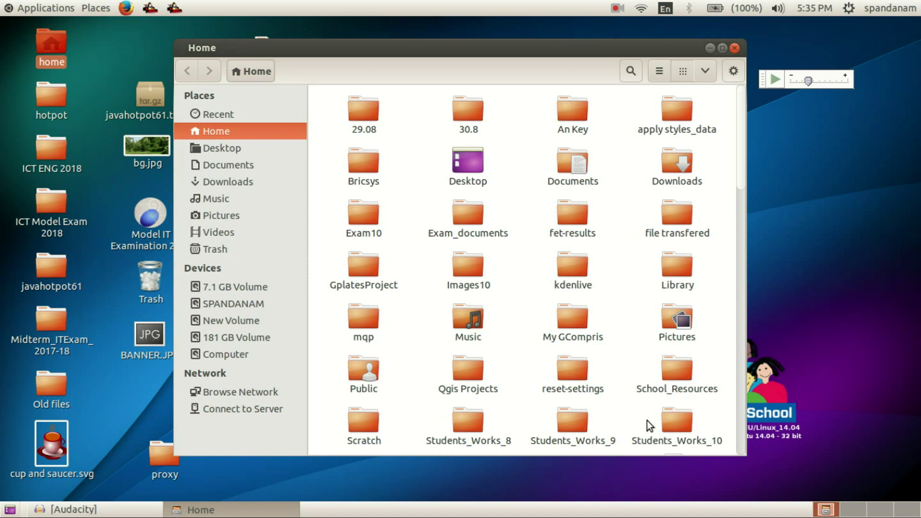
double_click(674, 365)
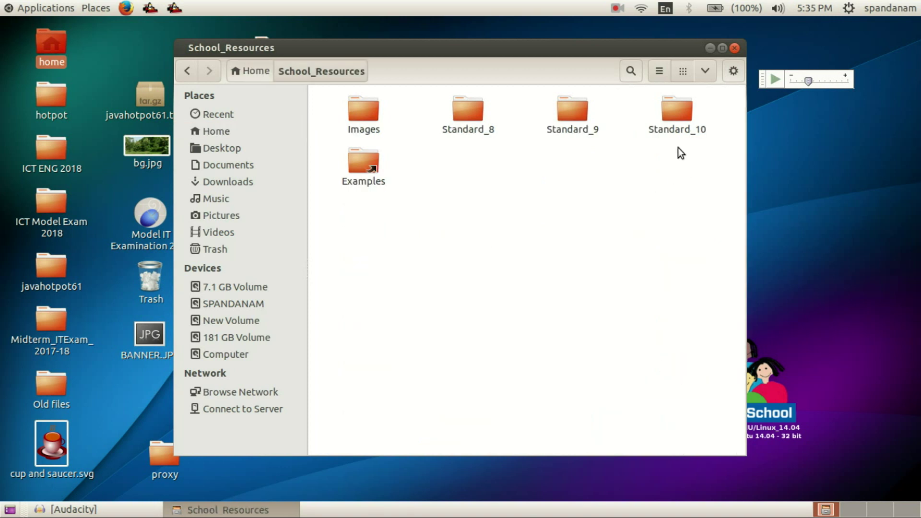
double_click(678, 131)
left_click(361, 225)
double_click(360, 221)
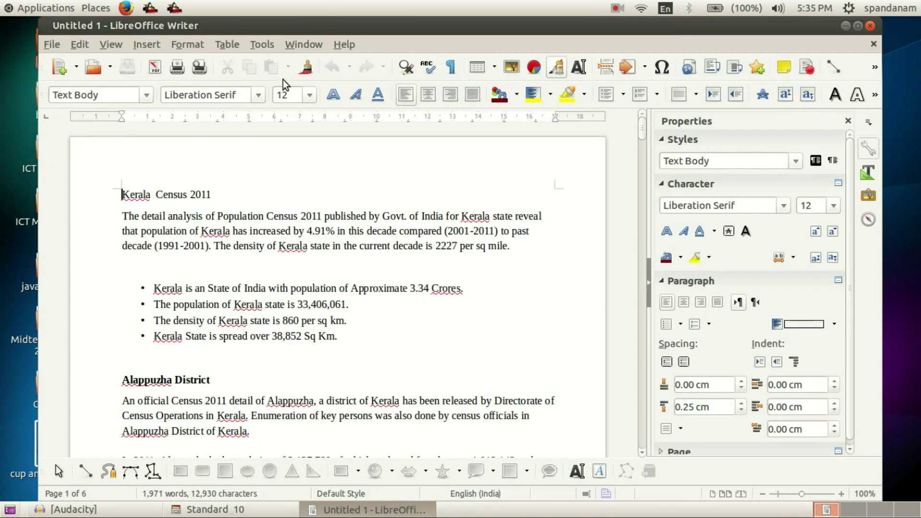
Show the Styles and Formatting panel from the Format menu and scroll the paragraph styles to Heading.
left_click(182, 47)
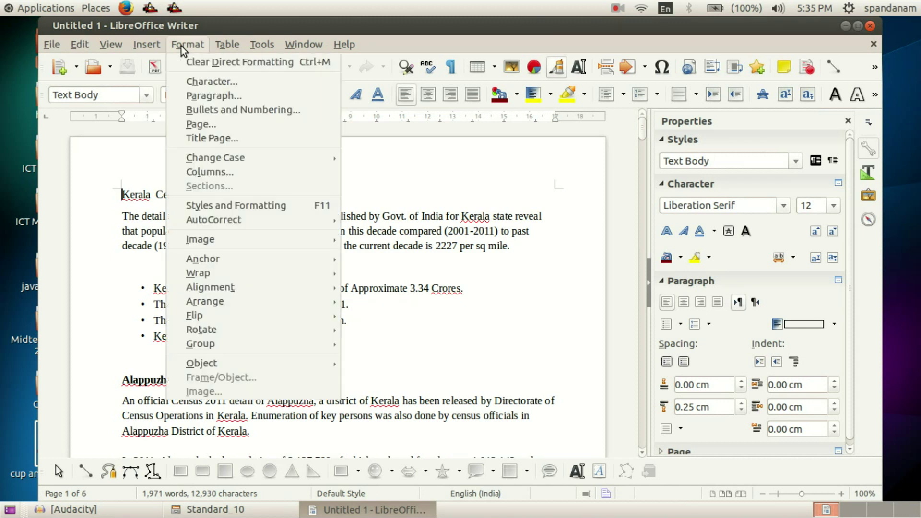
left_click(240, 206)
left_click_drag(851, 353, 844, 194)
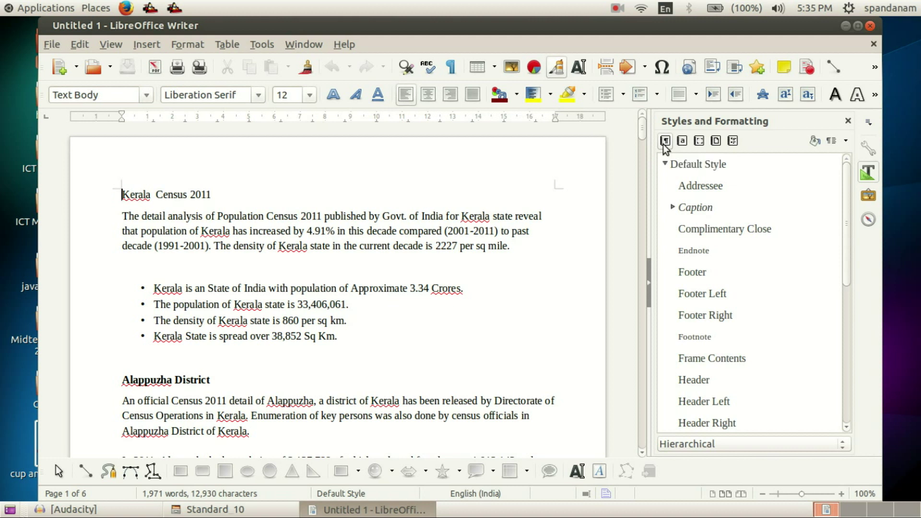
left_click_drag(845, 242, 845, 342)
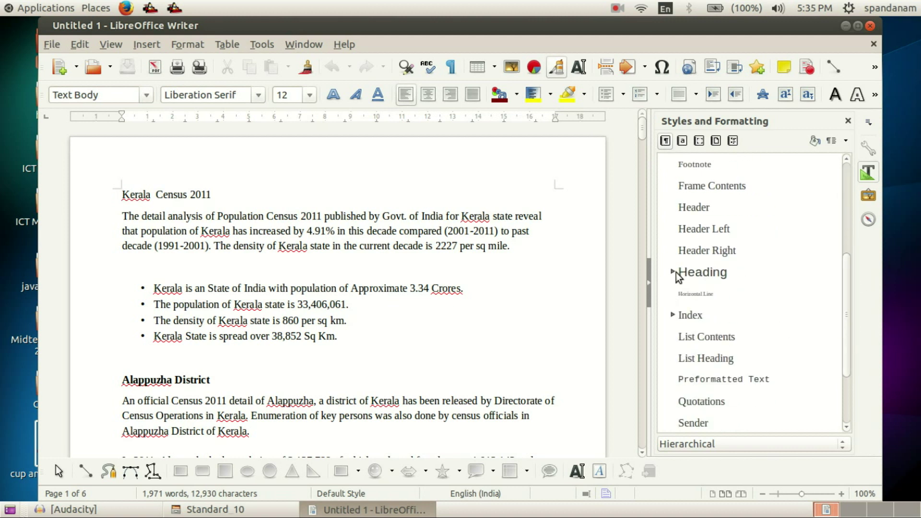
Create a new paragraph style based on Heading from its context menu.
right_click(702, 272)
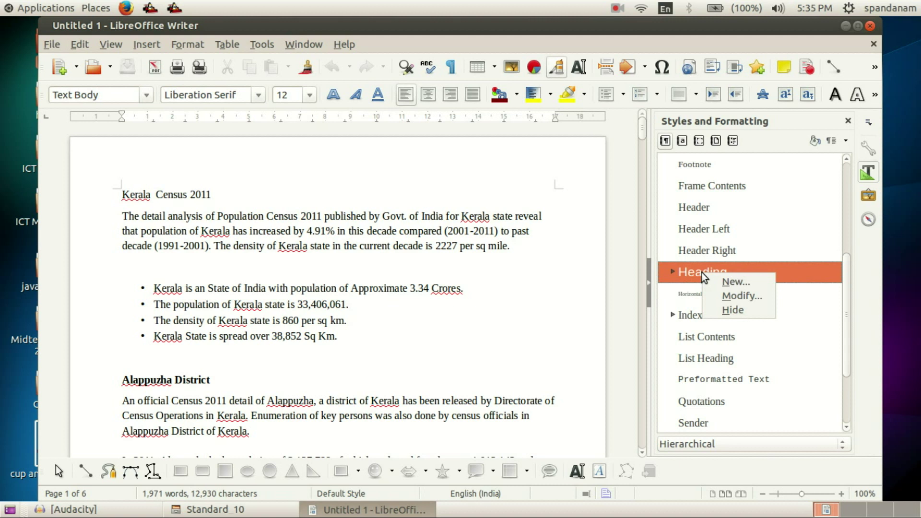
left_click(731, 282)
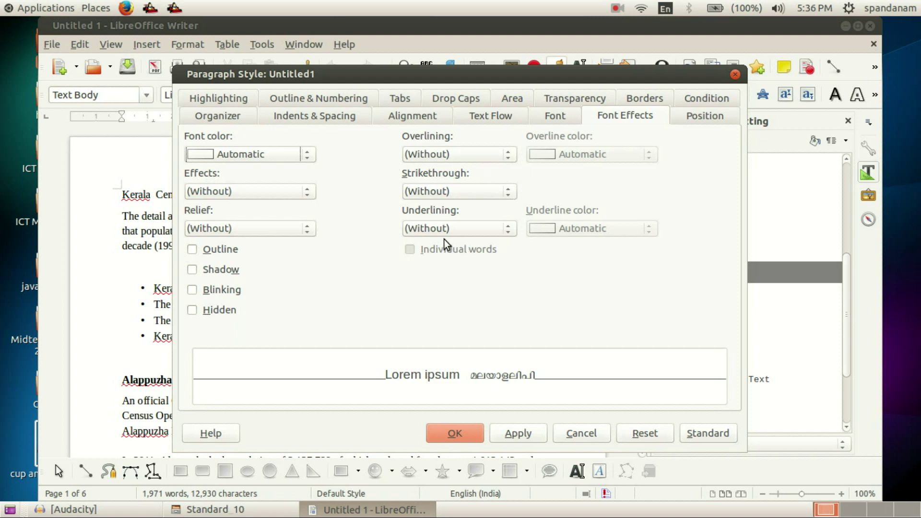
Rename the new style to 'My Style', keeping Heading as its parent style.
left_click(239, 119)
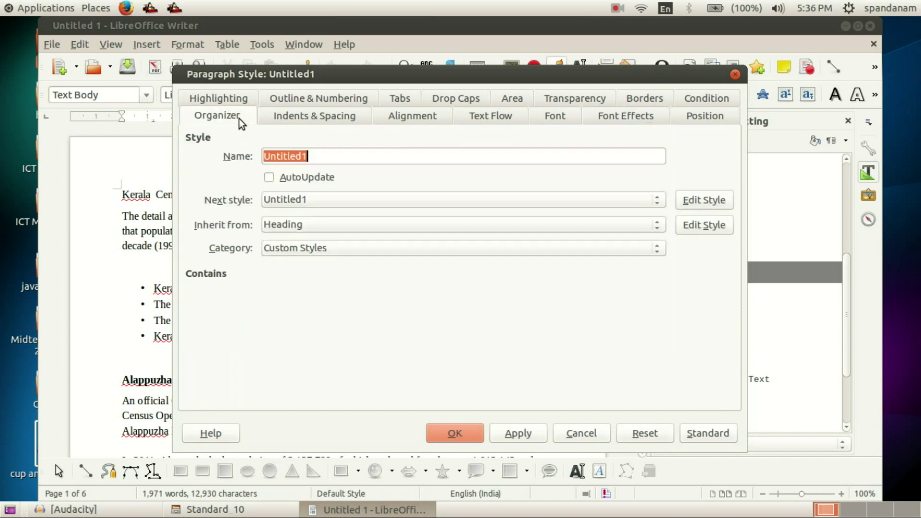
left_click(329, 156)
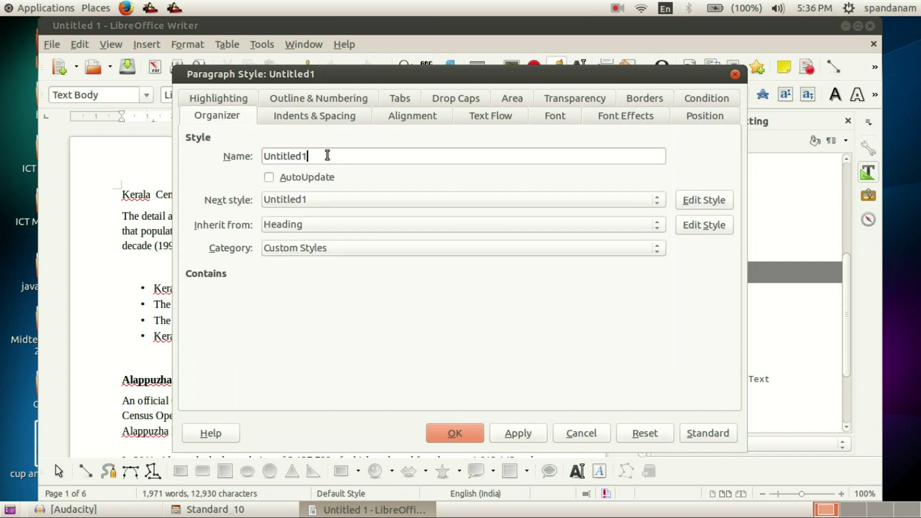
left_click_drag(329, 157, 243, 154)
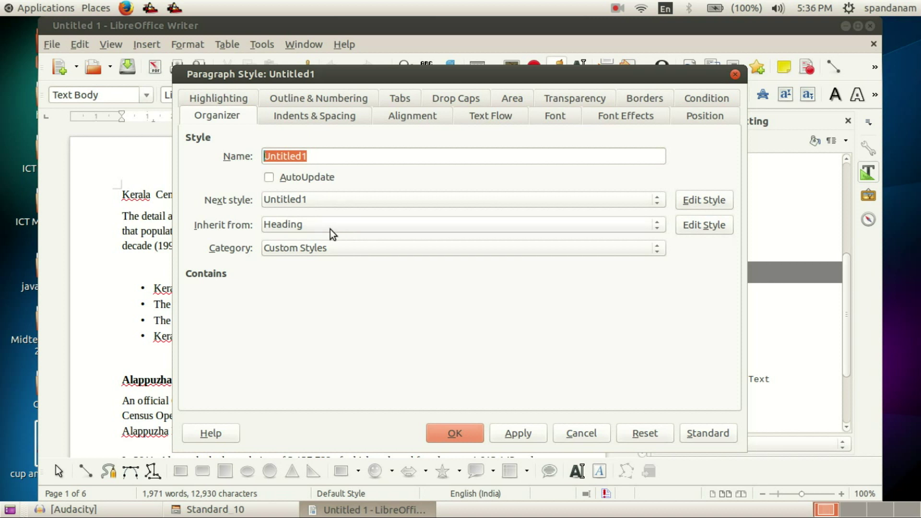
type("M")
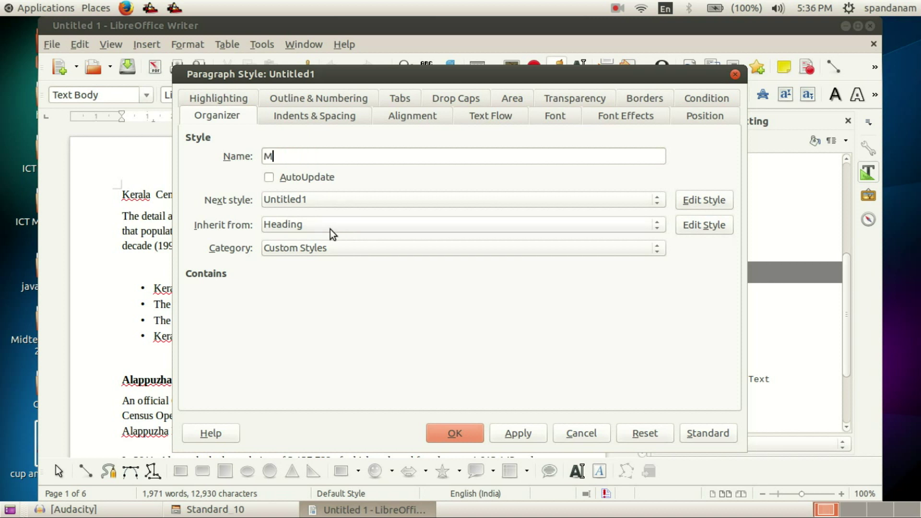
type("y Style")
left_click(315, 227)
left_click(294, 240)
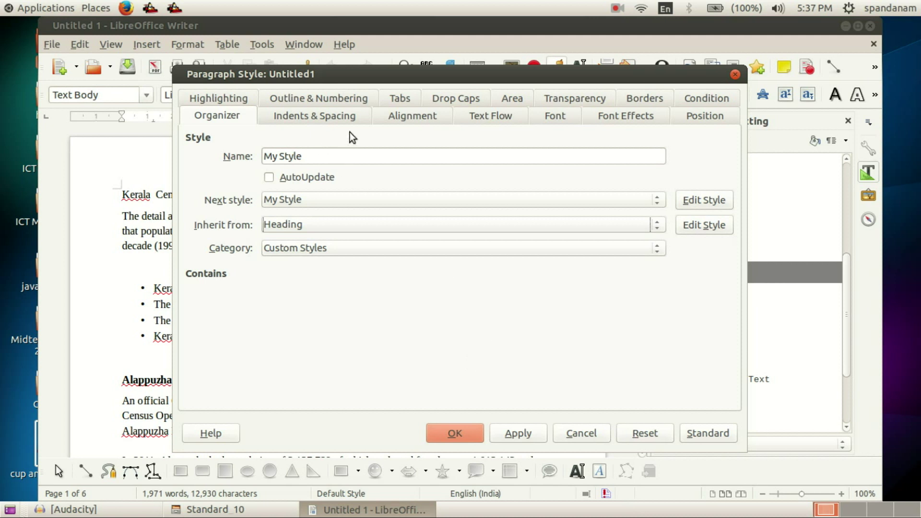
left_click(557, 117)
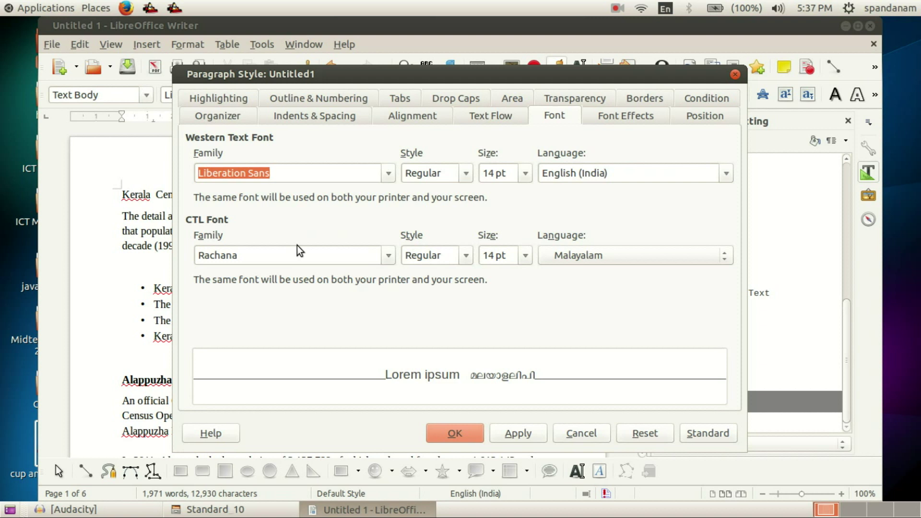
Set both Western and CTL fonts to 18 pt Bold.
left_click(525, 174)
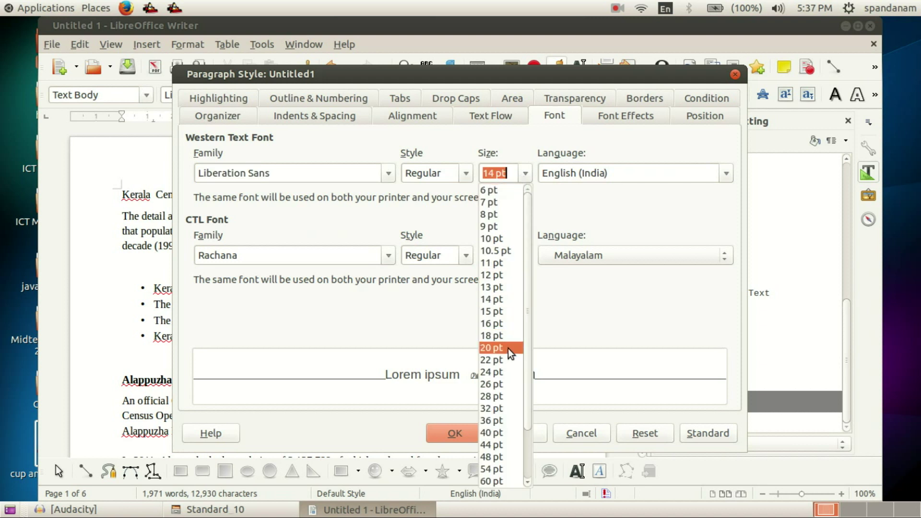
left_click(494, 336)
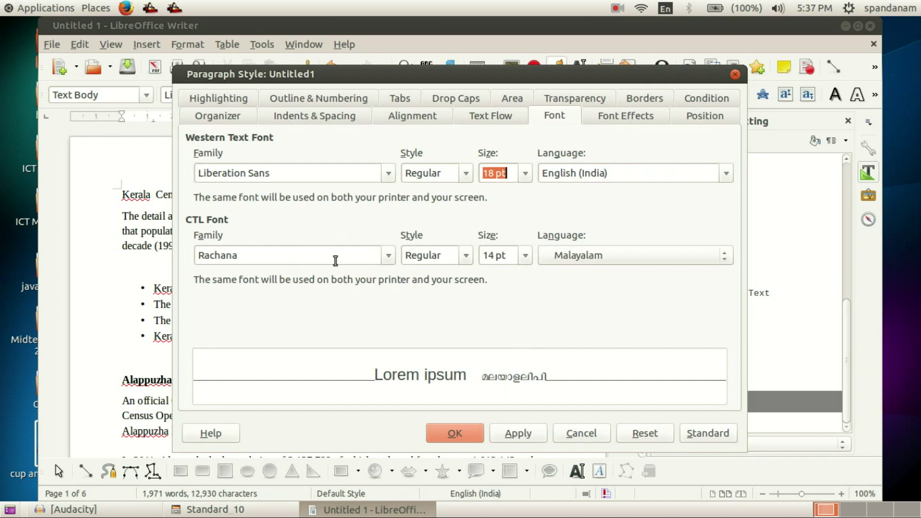
left_click(524, 258)
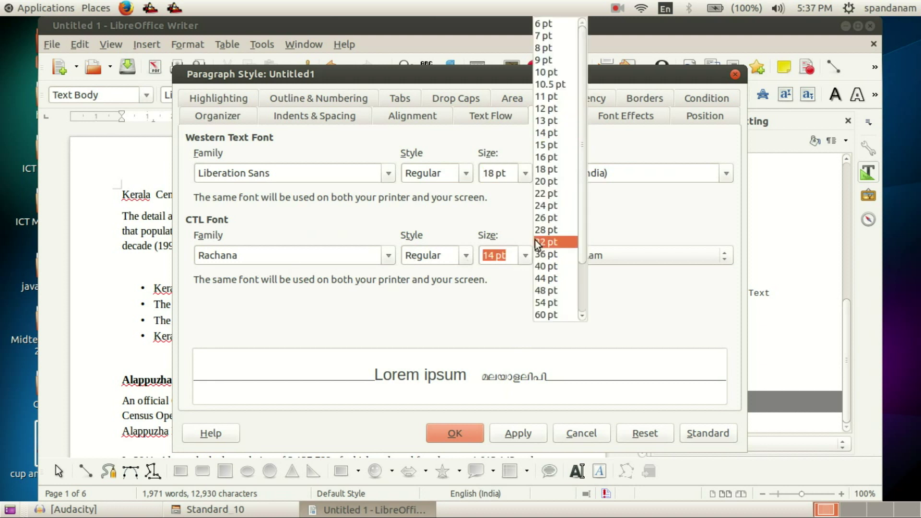
left_click(558, 170)
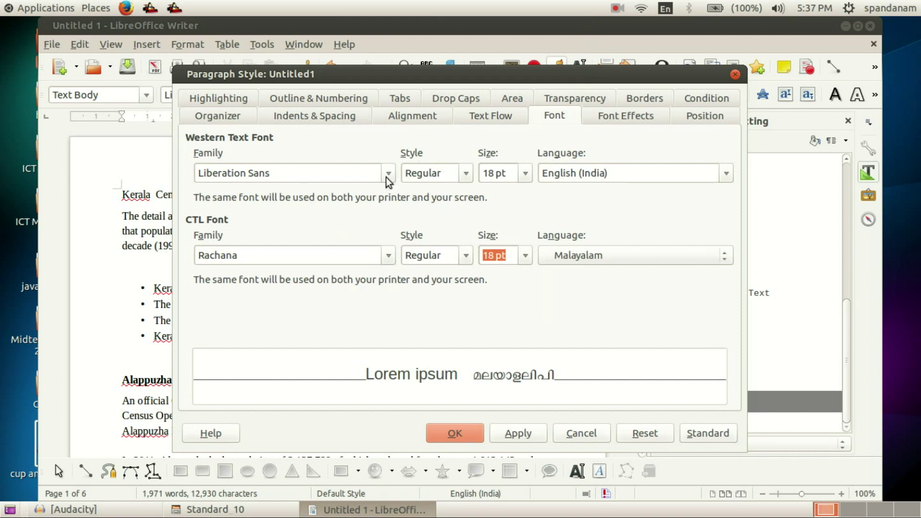
left_click(465, 173)
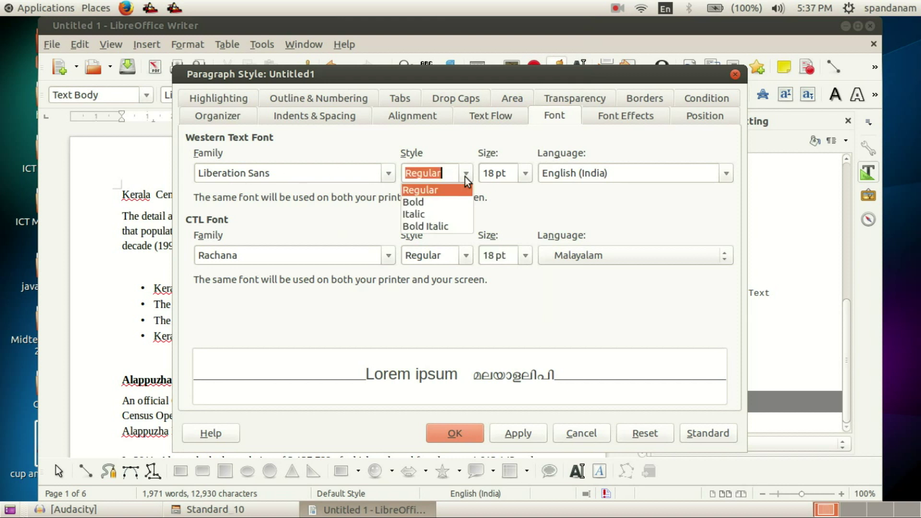
left_click(425, 205)
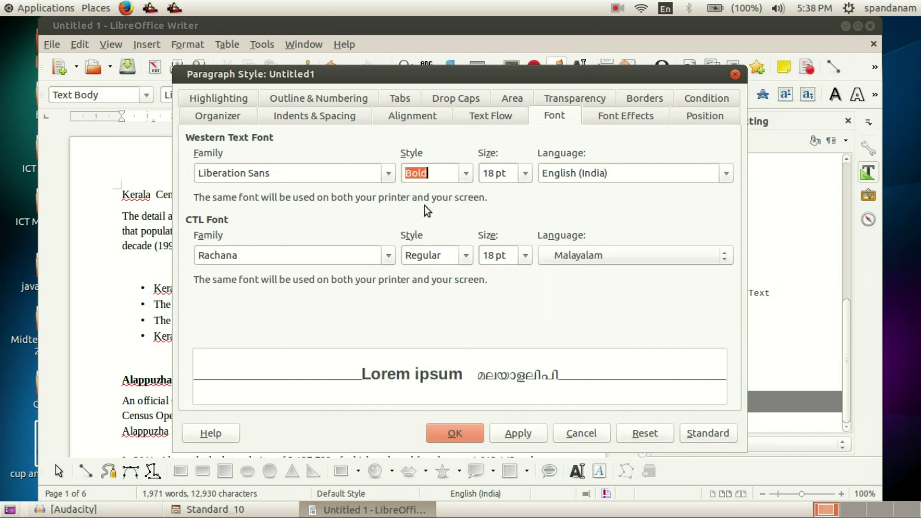
left_click(474, 258)
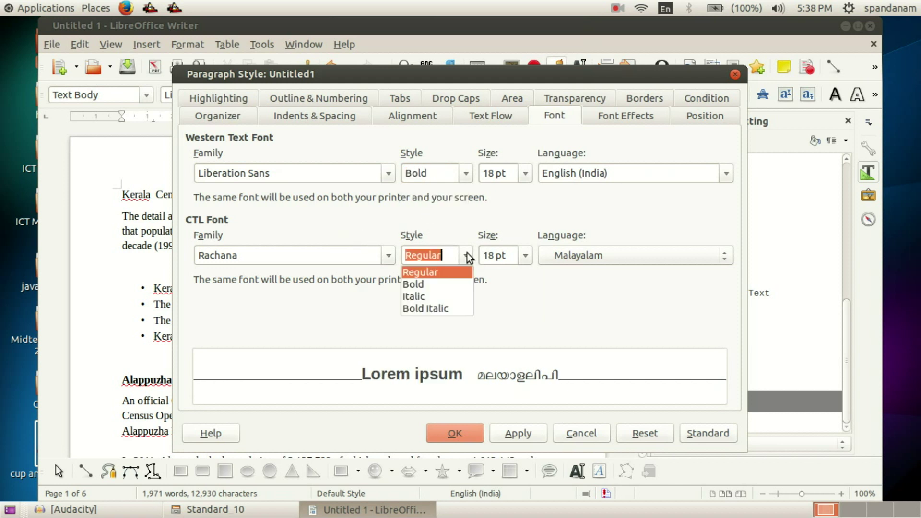
left_click(442, 291)
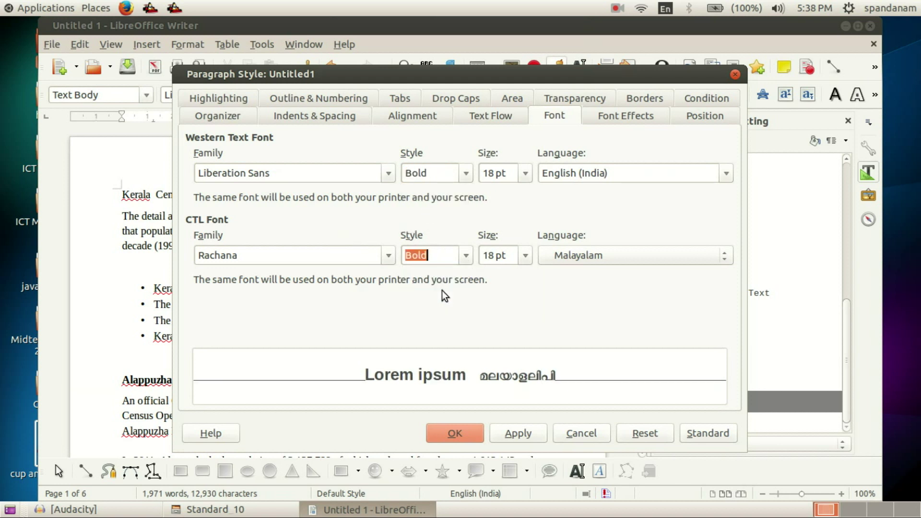
Set the Western font to Lohit Sindhi and the CTL font to RaghuMalayalam.
left_click(387, 175)
left_click(298, 204)
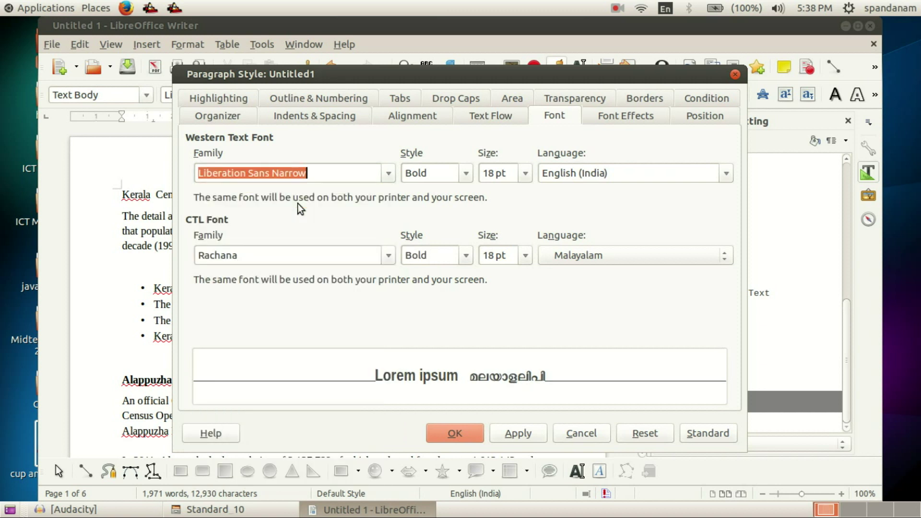
left_click(387, 175)
scroll(287, 206, "down", 4)
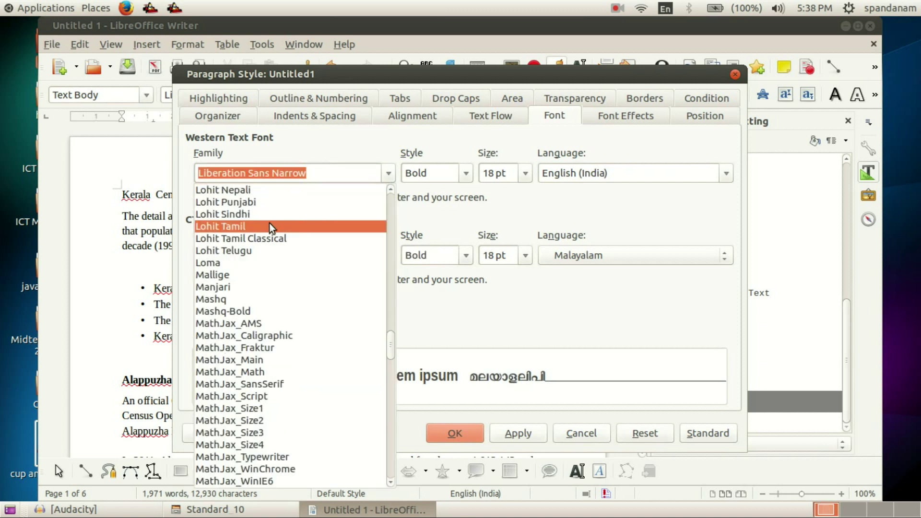
left_click(240, 217)
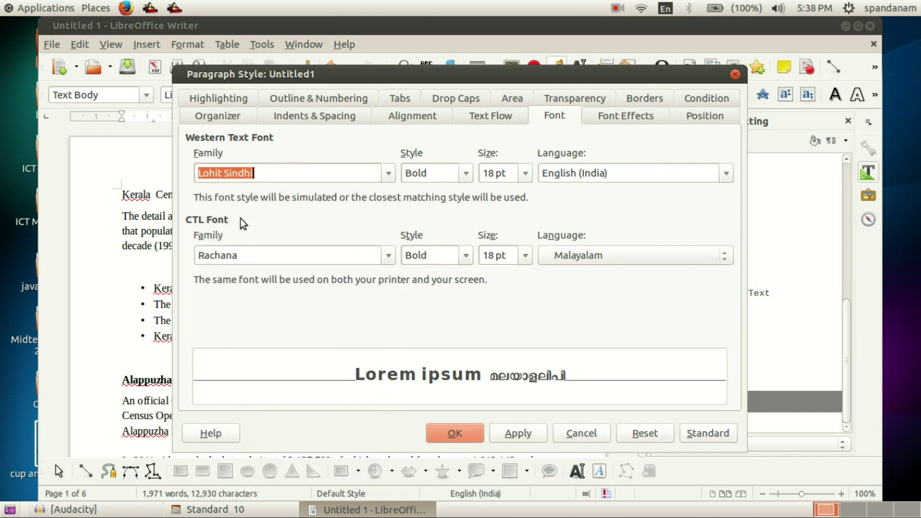
left_click(385, 256)
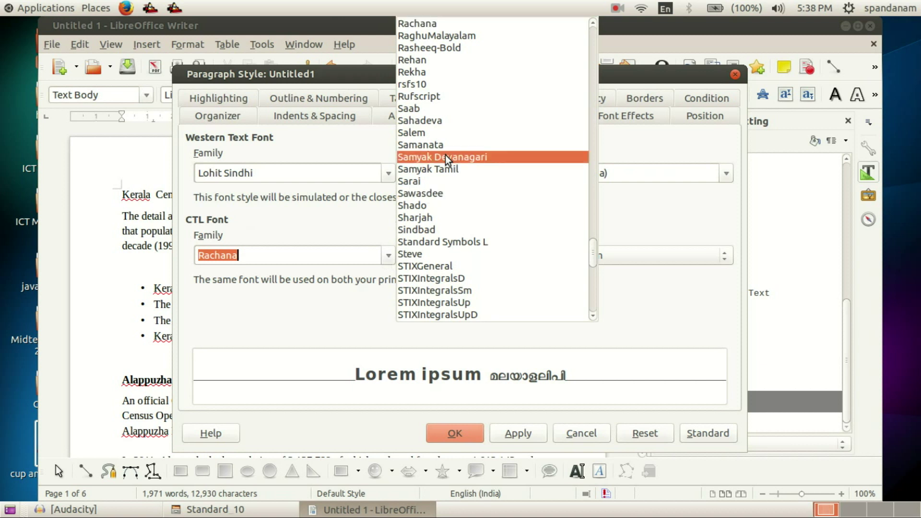
left_click(457, 37)
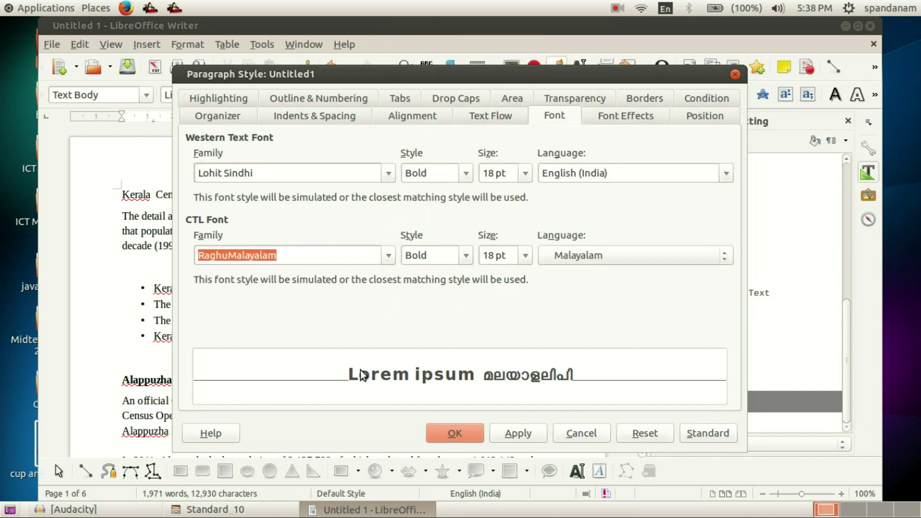
Set the style's font colour to Blue 2 under Font Effects.
left_click(613, 116)
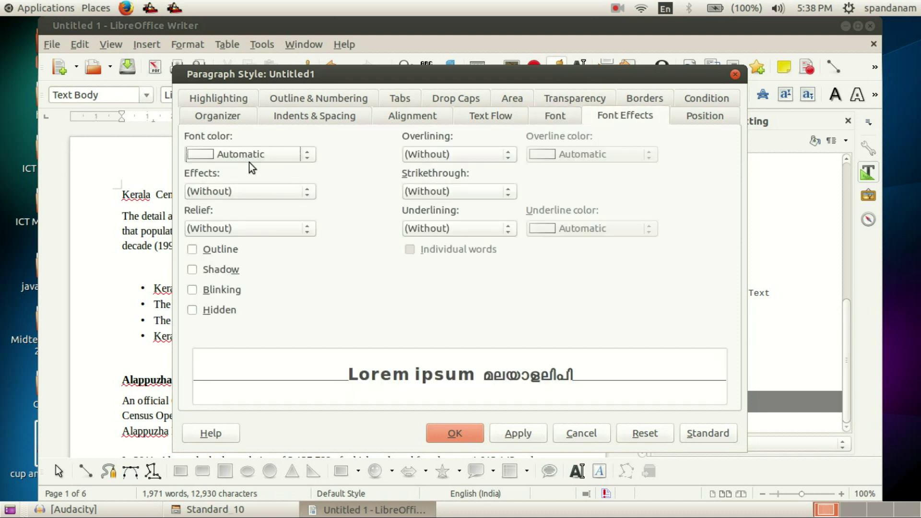
left_click(305, 157)
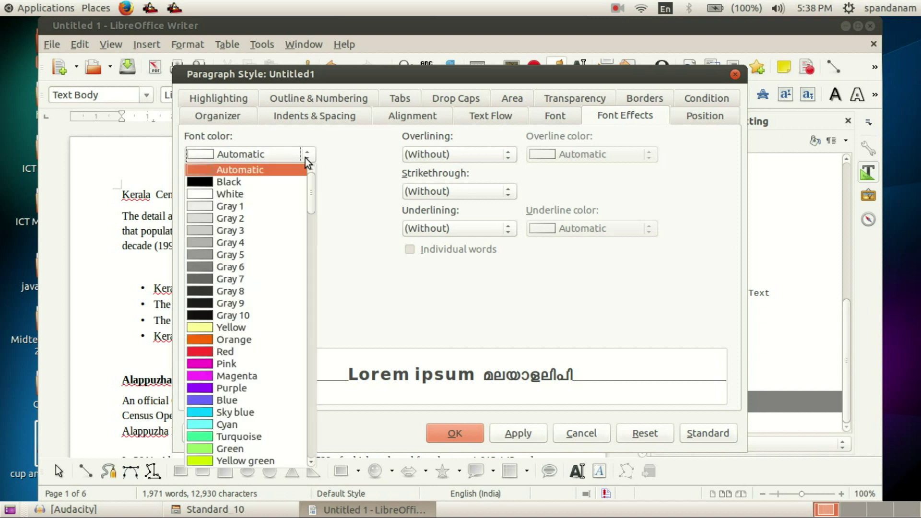
scroll(292, 312, "down", 2)
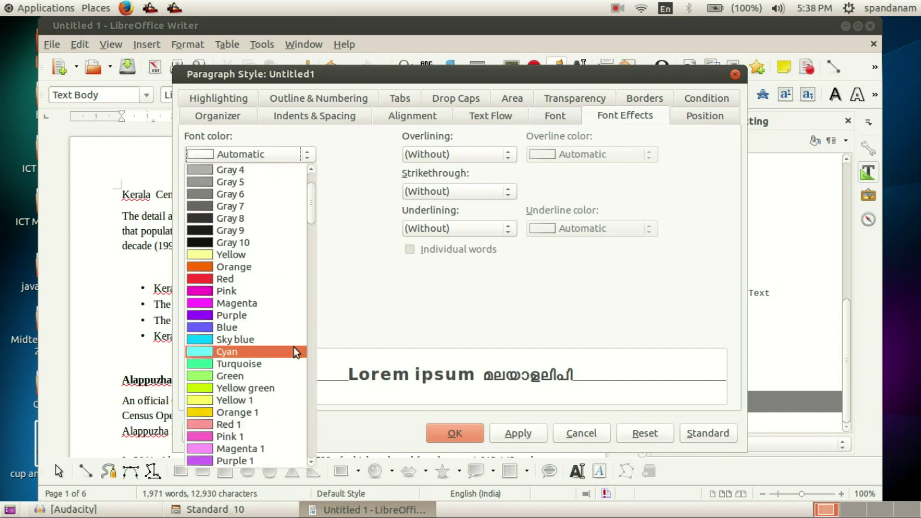
left_click(246, 328)
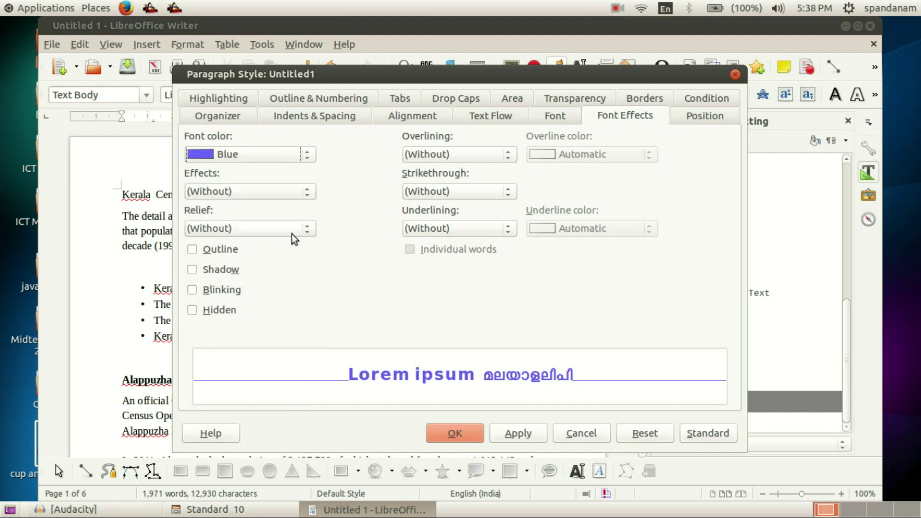
left_click(308, 158)
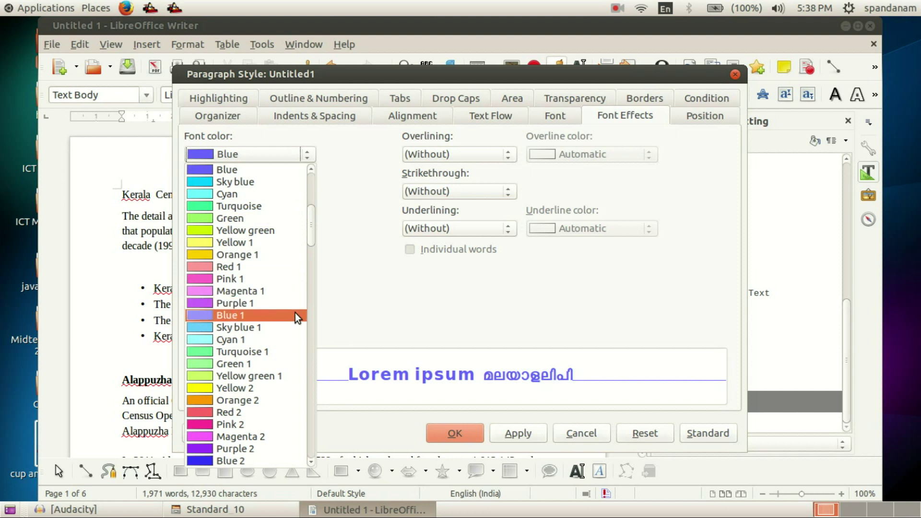
left_click(250, 461)
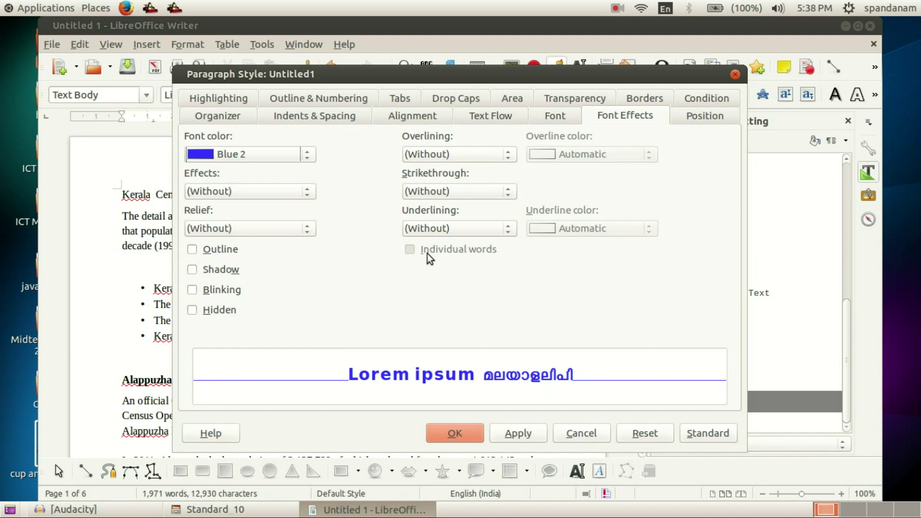
Save the new style and scroll the expanded Heading styles to locate My Style.
left_click(459, 435)
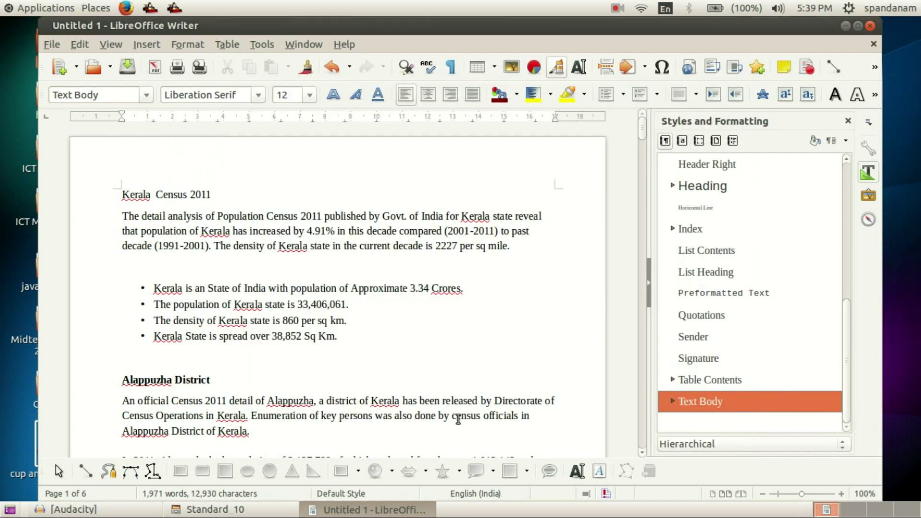
left_click_drag(848, 361, 839, 317)
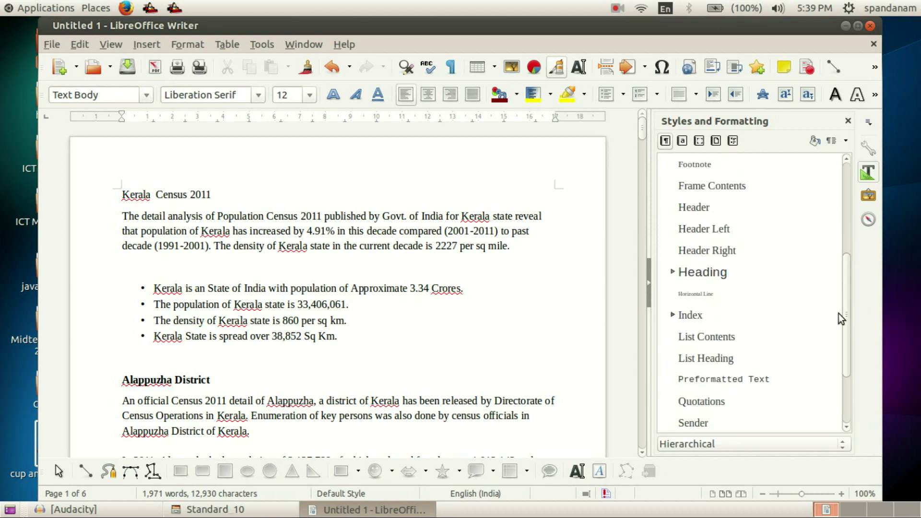
left_click(673, 273)
scroll(720, 307, "down", 4)
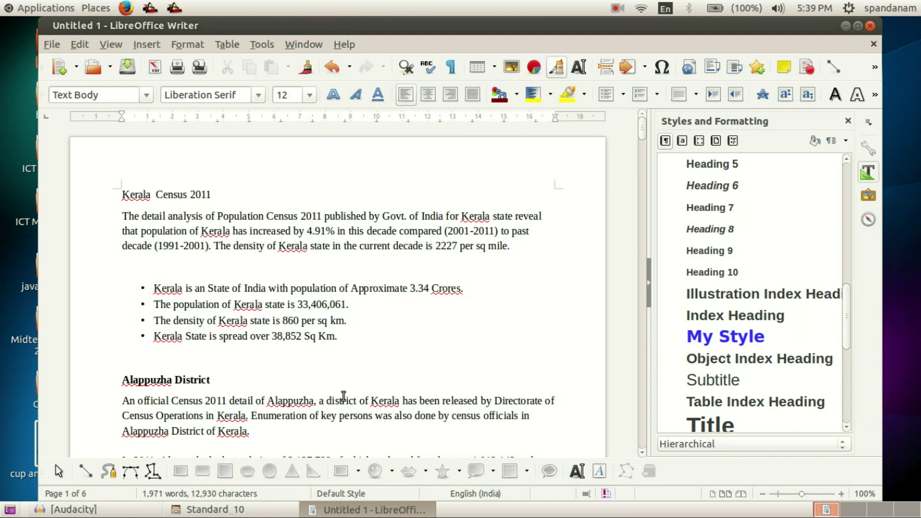
scroll(618, 321, "down", 3)
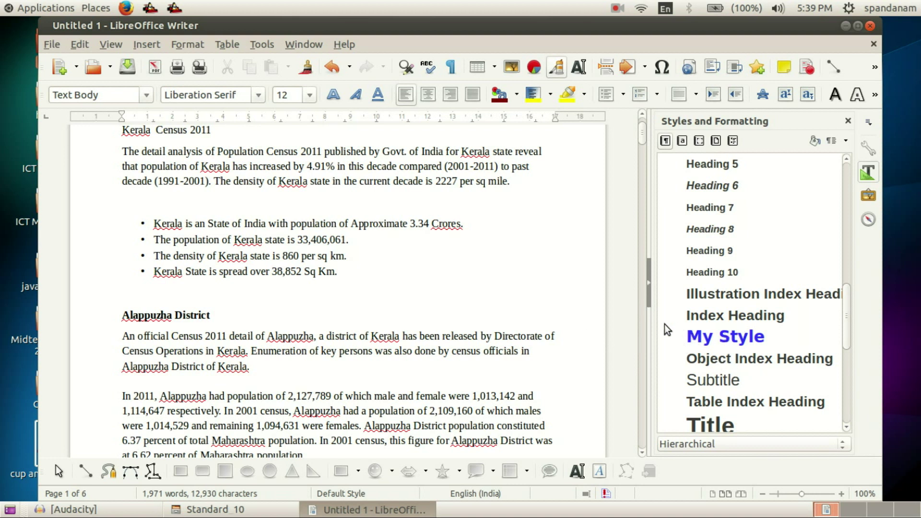
scroll(323, 301, "down", 1)
scroll(323, 301, "up", 1)
scroll(331, 293, "down", 3)
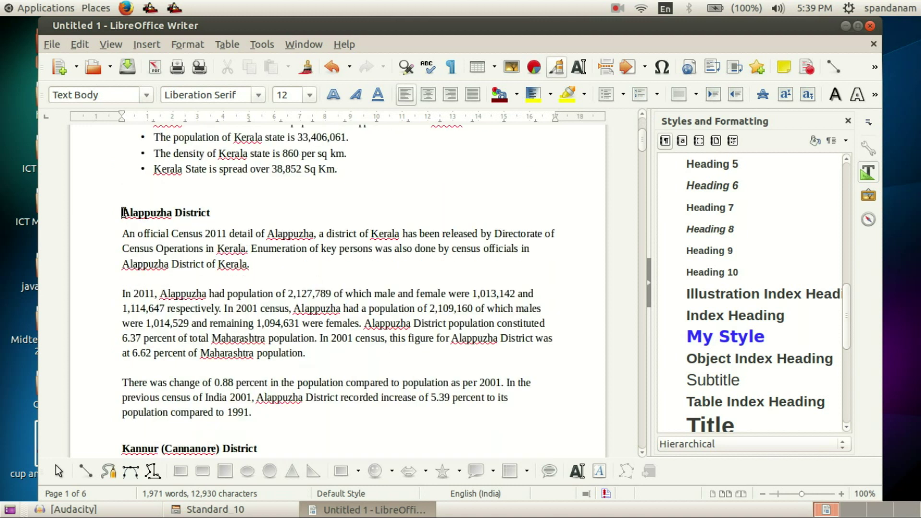
Multi-select the Alappuzha, Kannur, Kollam, Kottayam and Kozhikode district headings.
left_click_drag(122, 213, 214, 212)
scroll(297, 355, "down", 3)
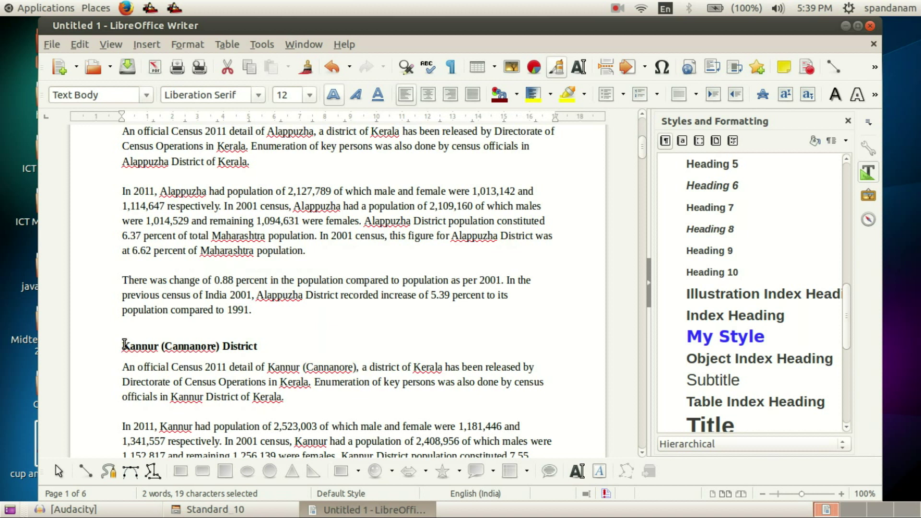
left_click_drag(124, 344, 259, 345)
scroll(304, 285, "down", 6)
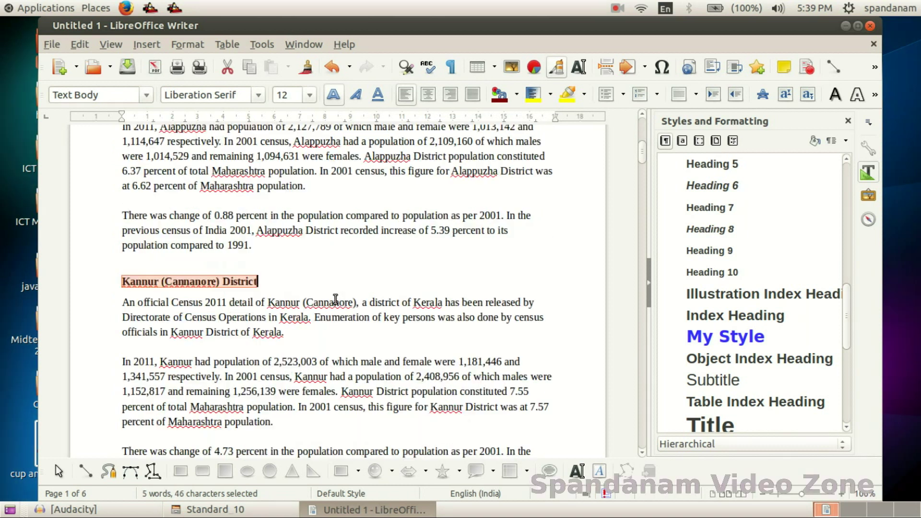
scroll(247, 321, "down", 6)
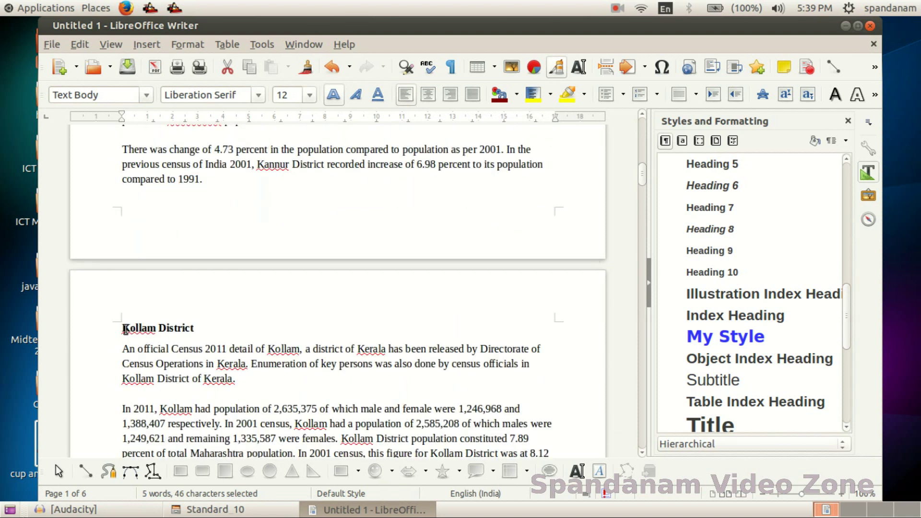
left_click_drag(124, 327, 223, 329)
scroll(302, 274, "down", 7)
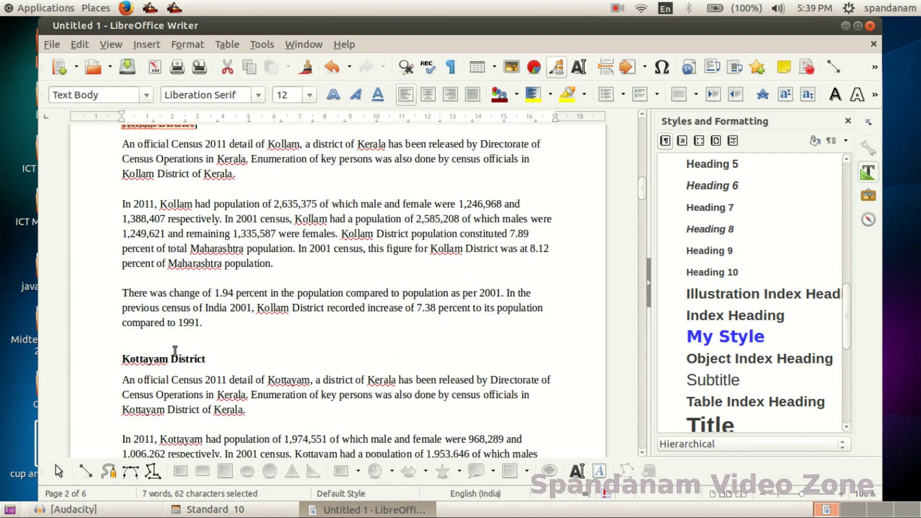
left_click_drag(121, 359, 226, 361)
scroll(222, 350, "down", 6)
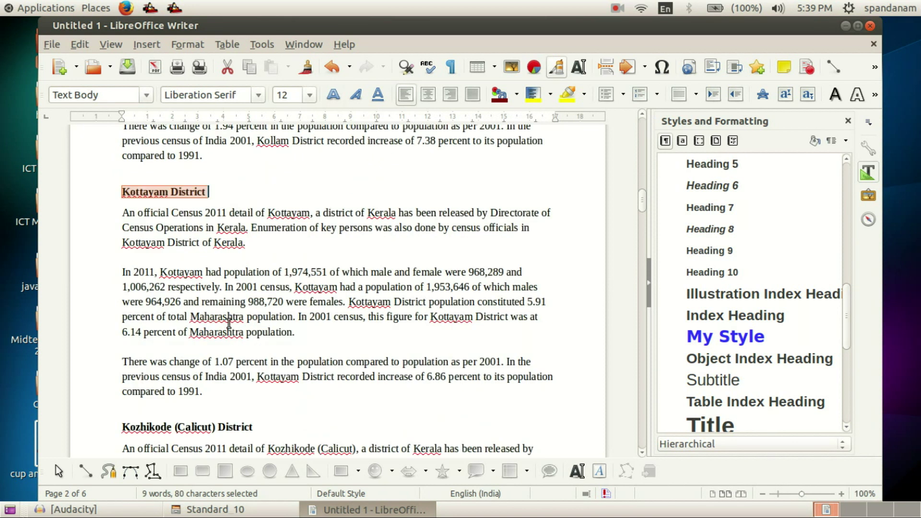
left_click_drag(120, 426, 278, 428)
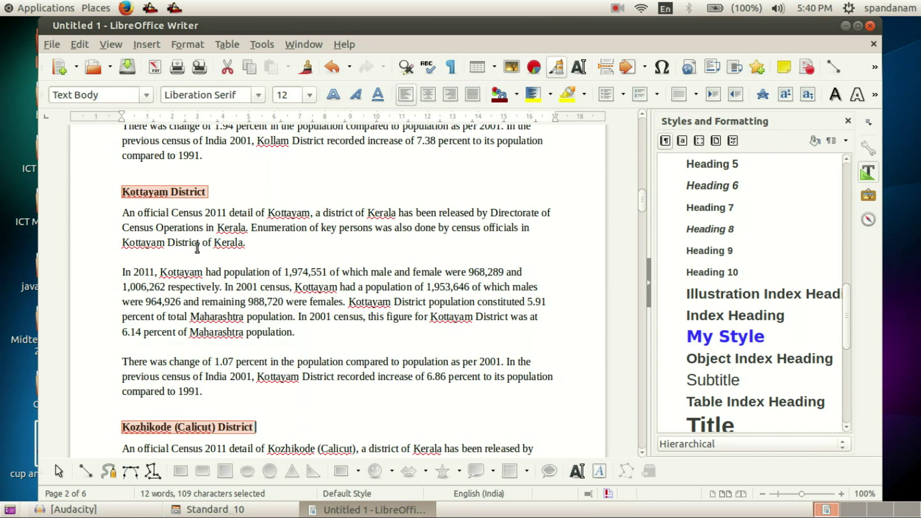
Apply My Style to the selected district headings and deselect to view them.
double_click(707, 341)
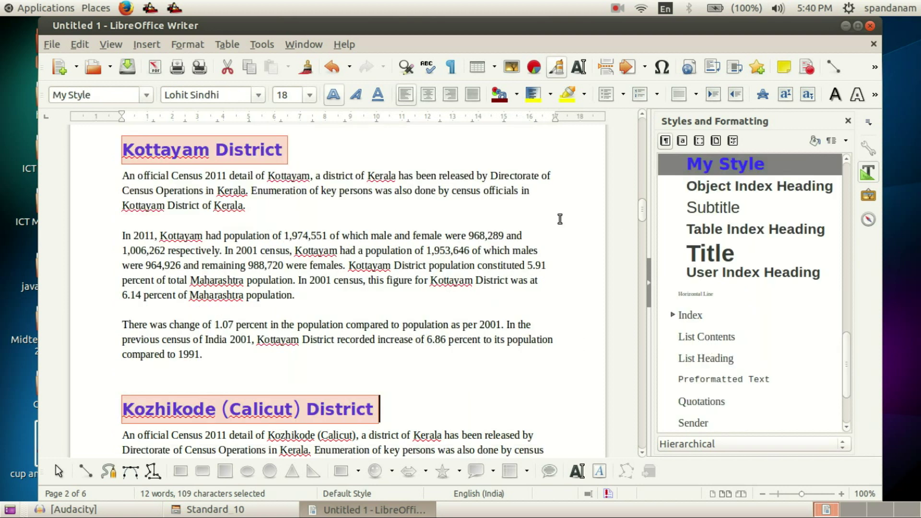
left_click(437, 234)
scroll(443, 342, "up", 10)
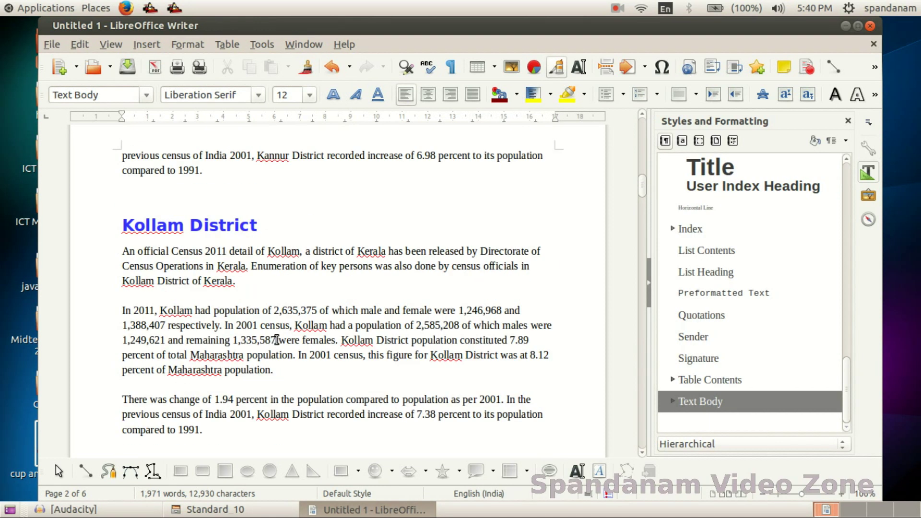